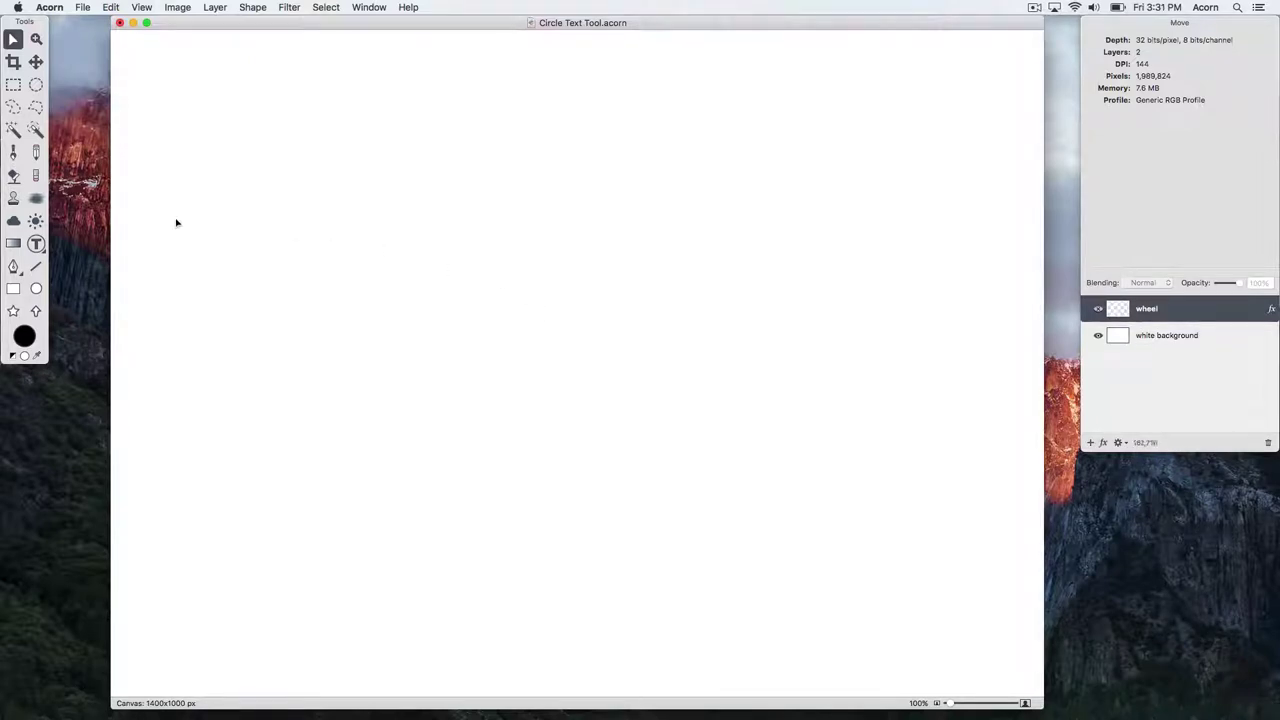
- Create circle text 'Karl's Bikes' from the canvas centre, then enlarge and rotate its circle
left_click(36, 245)
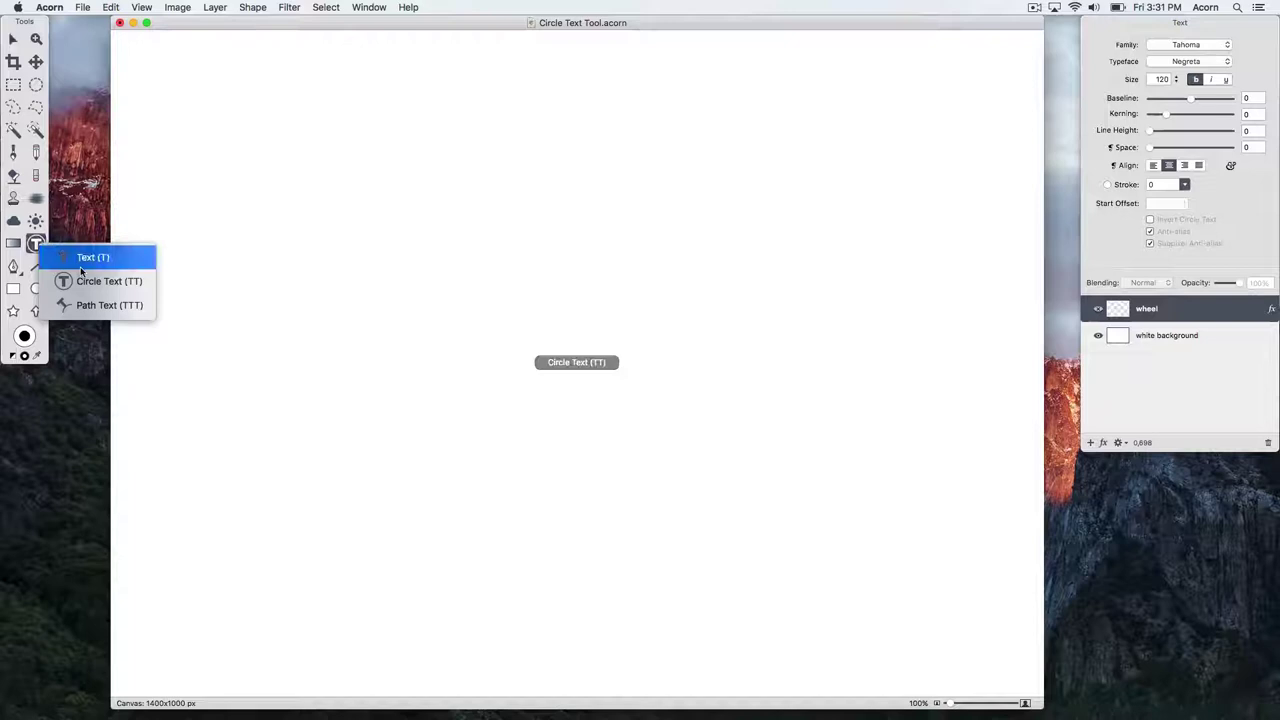
left_click(110, 282)
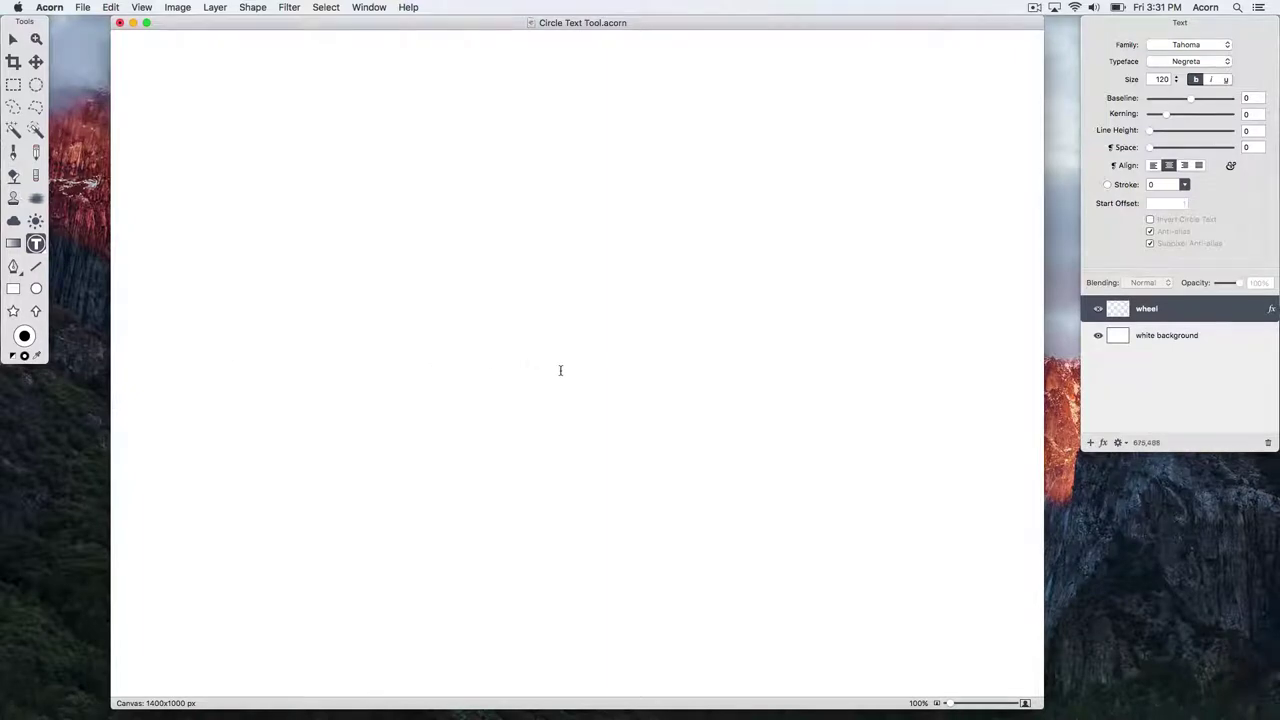
left_click_drag(560, 370, 377, 287)
type("Karl")
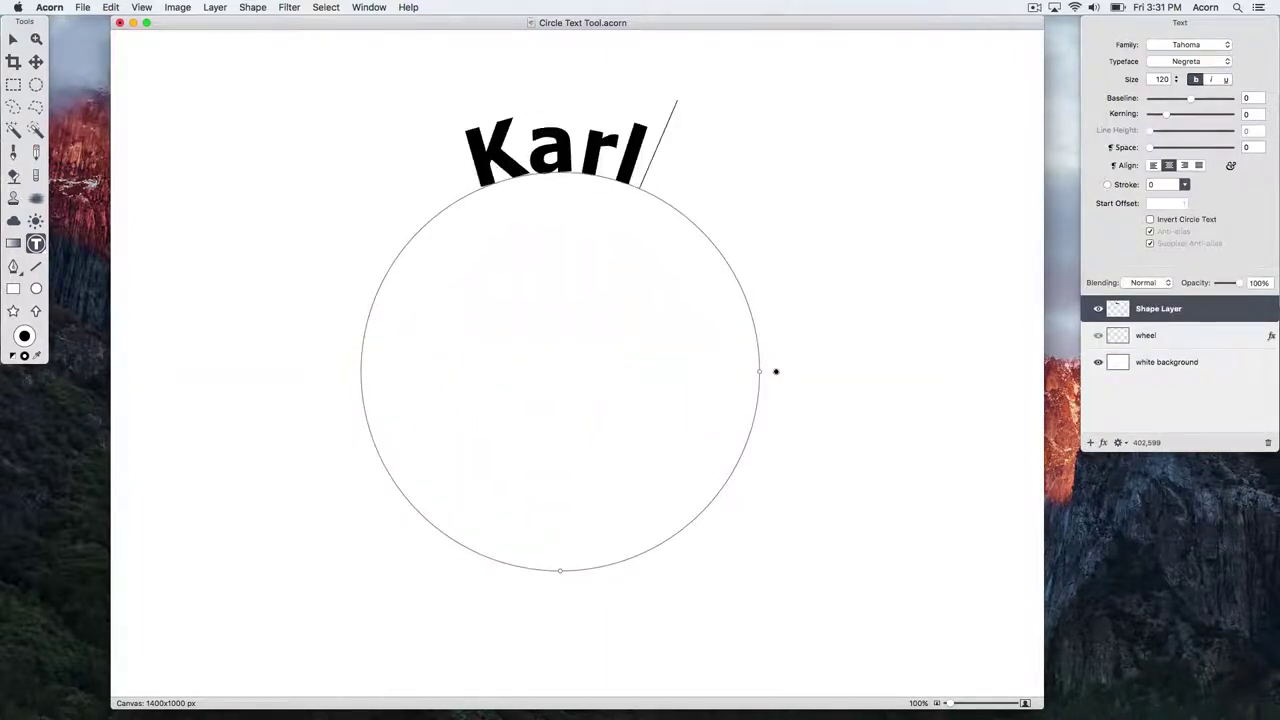
type("'s Bikes")
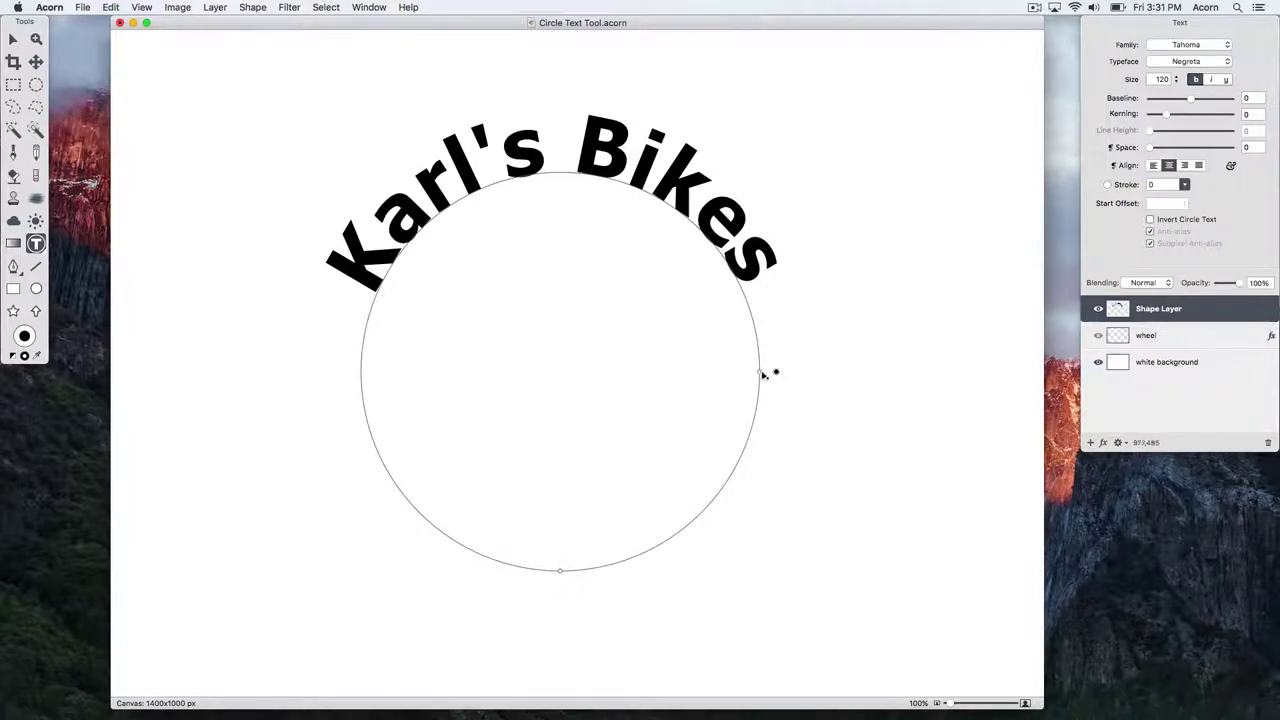
left_click_drag(768, 372, 800, 370)
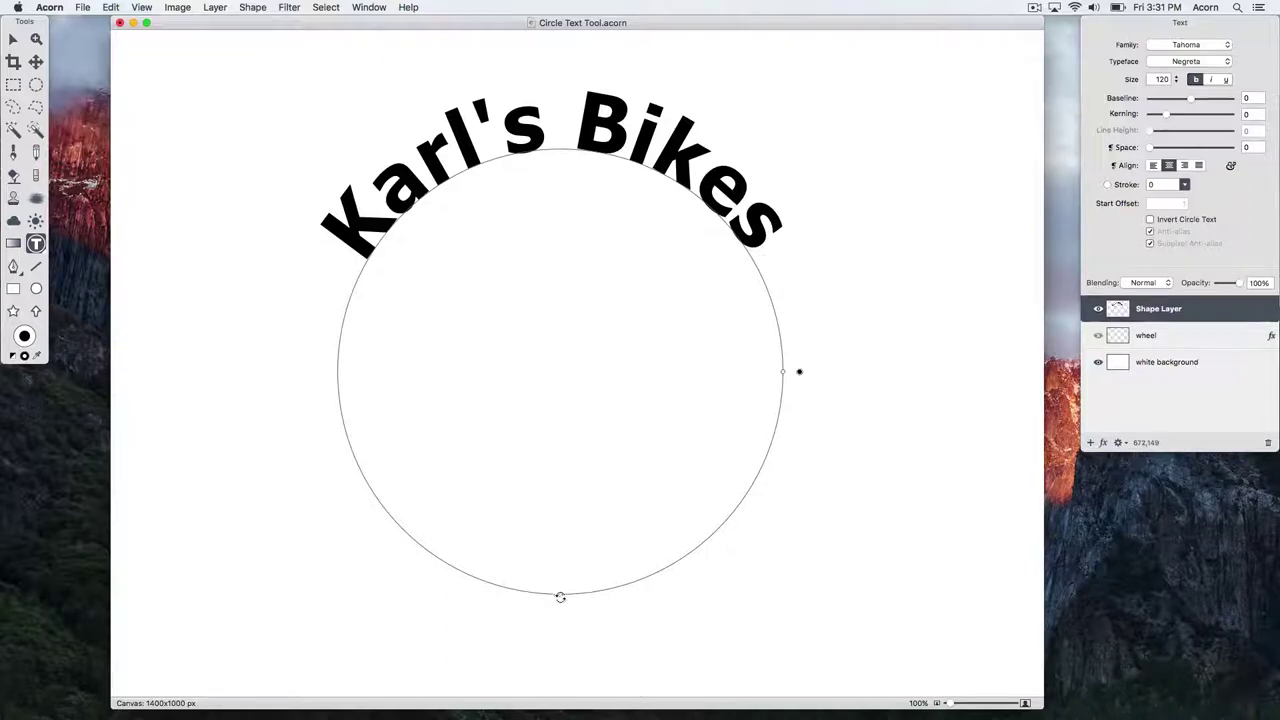
left_click_drag(560, 594, 556, 549)
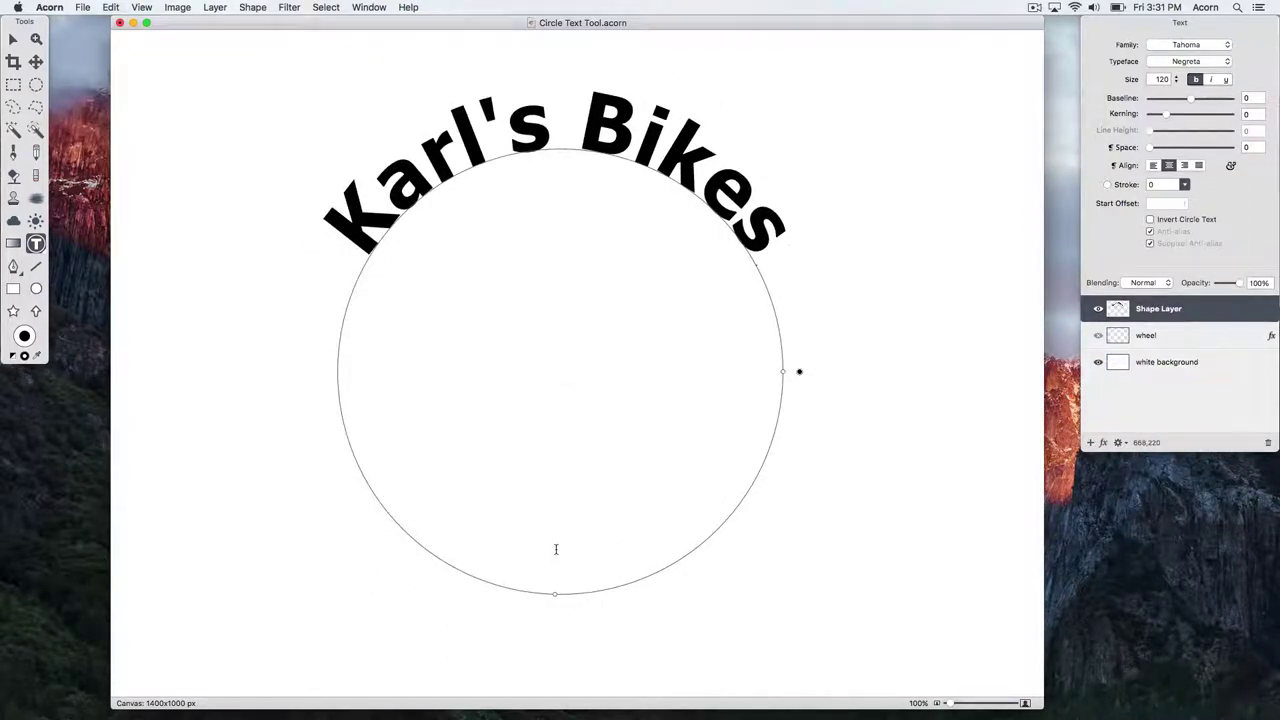
- Set the Karl's Bikes text circle to angle 166 and radius 360
left_click(36, 289)
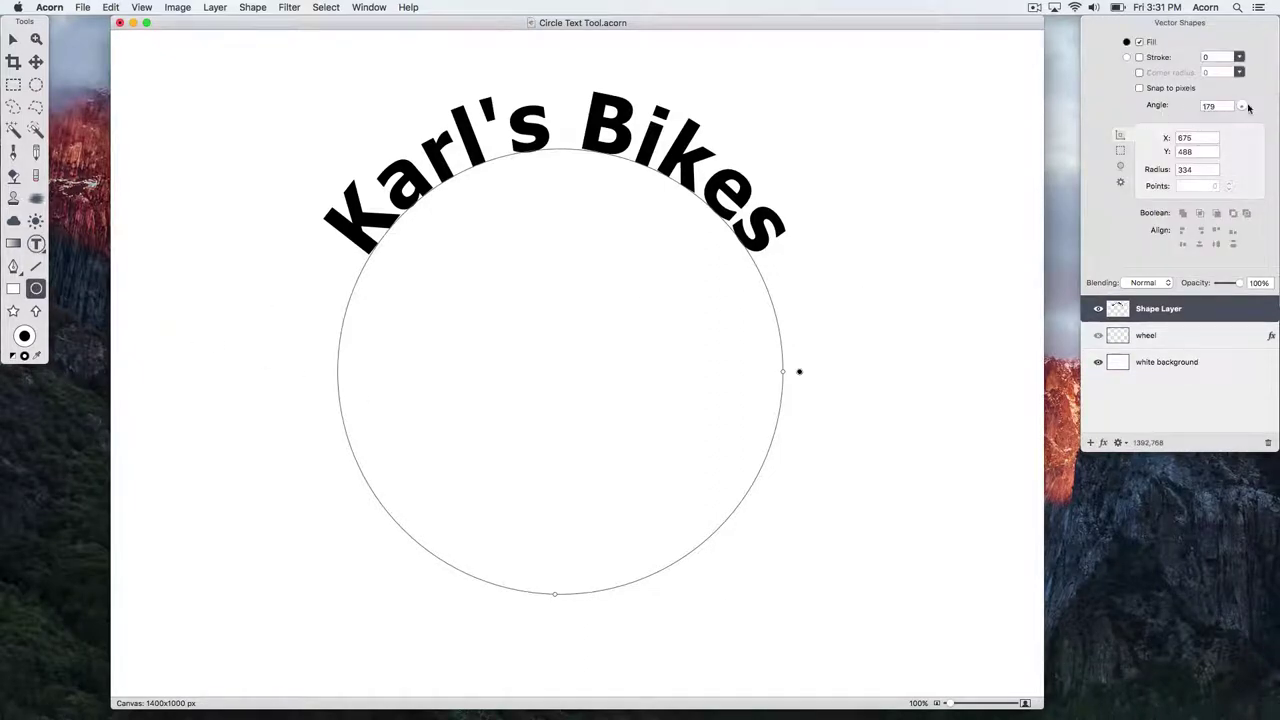
left_click_drag(1248, 107, 1215, 208)
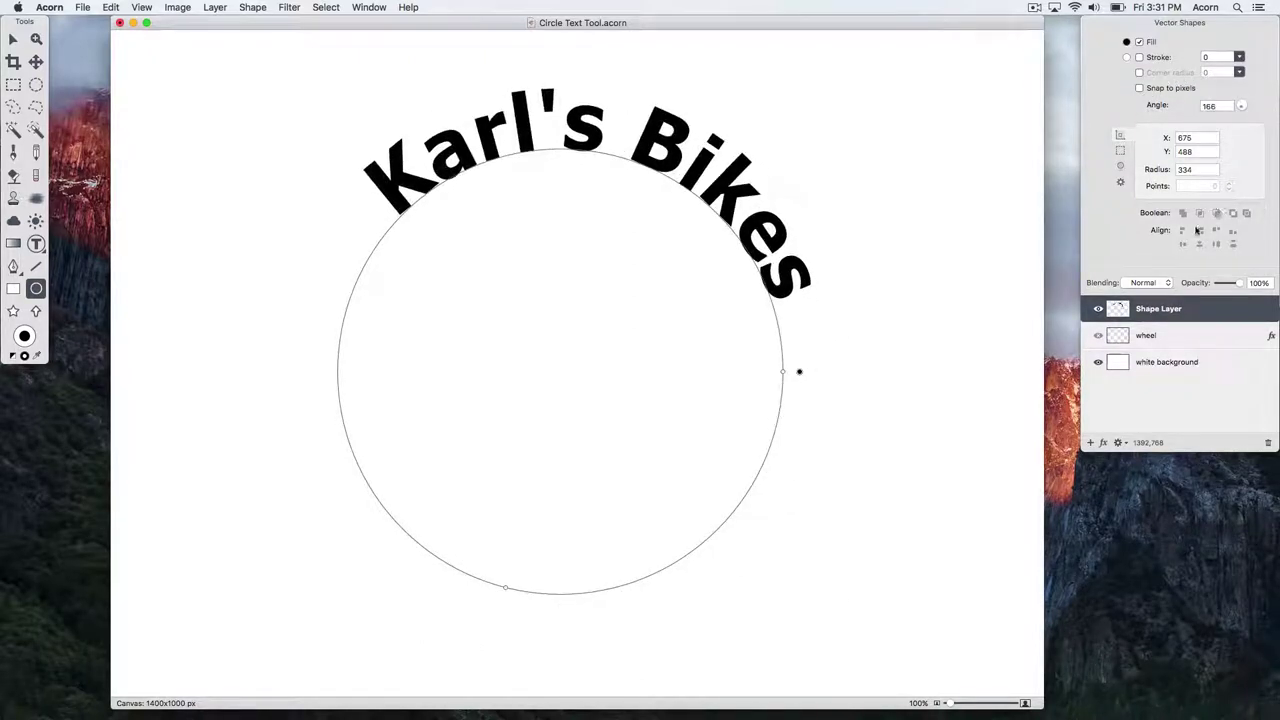
left_click(1189, 170)
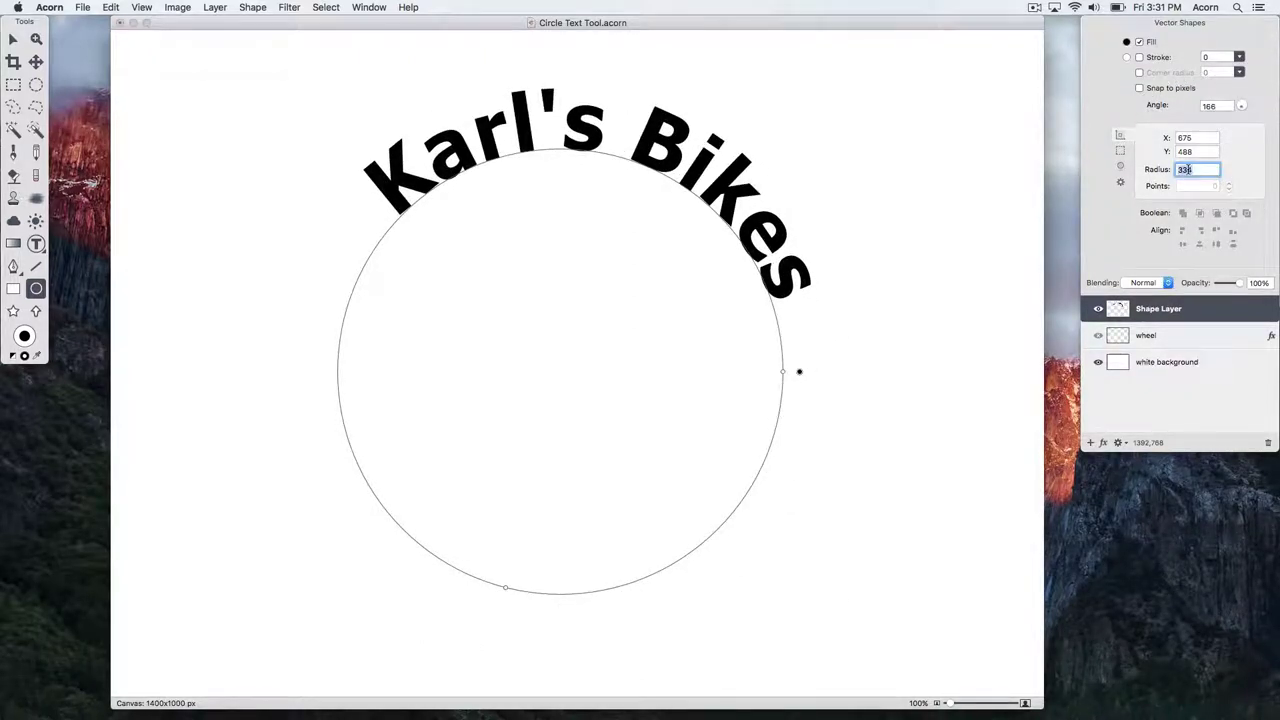
type("360")
key("Tab")
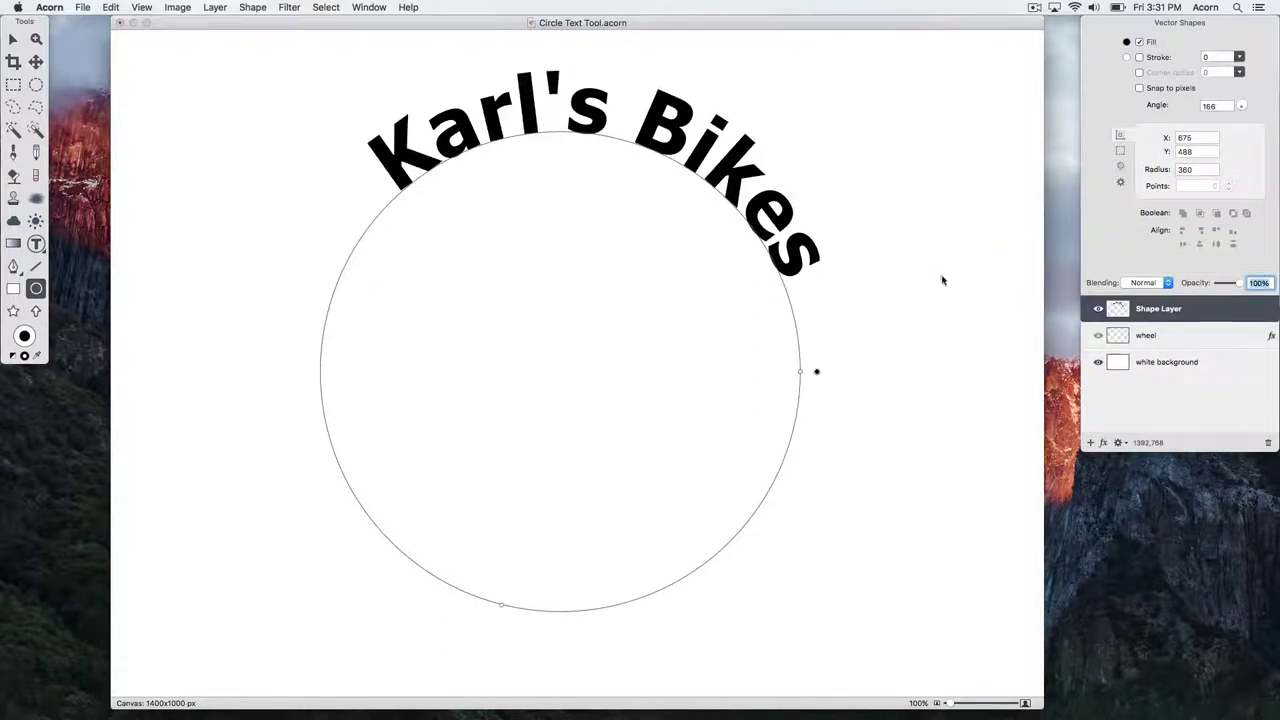
key("t")
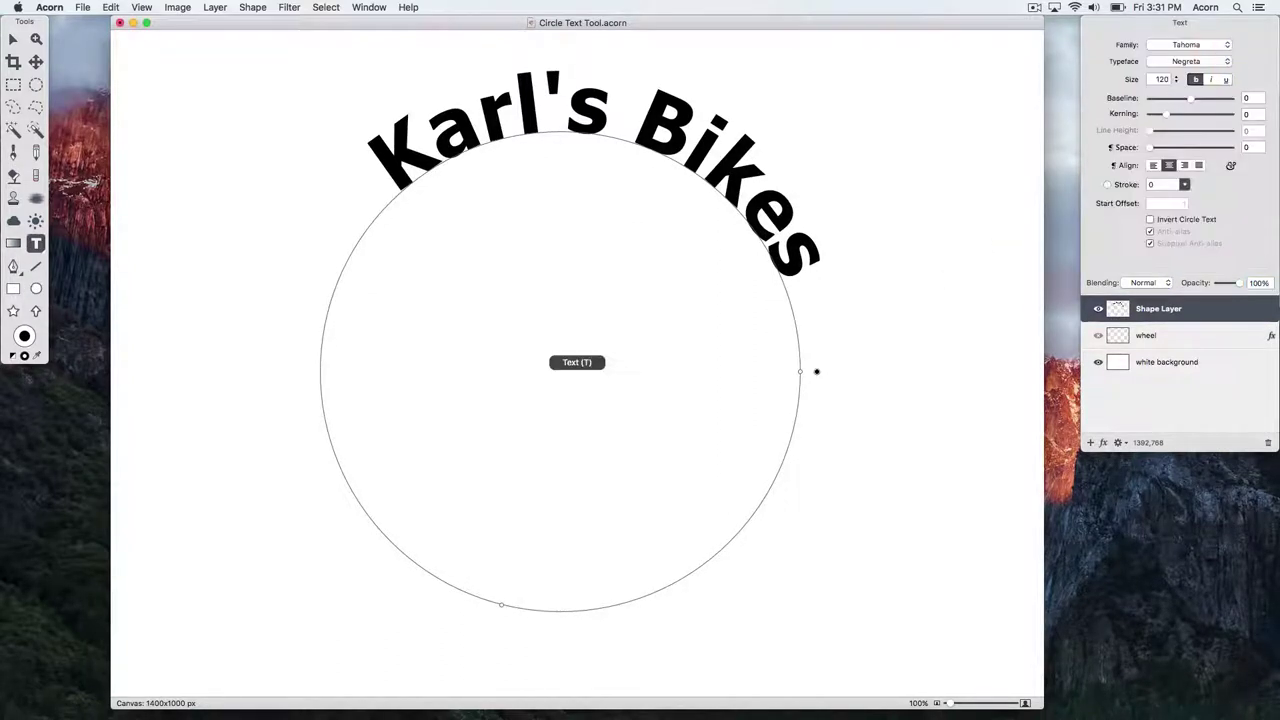
key("t")
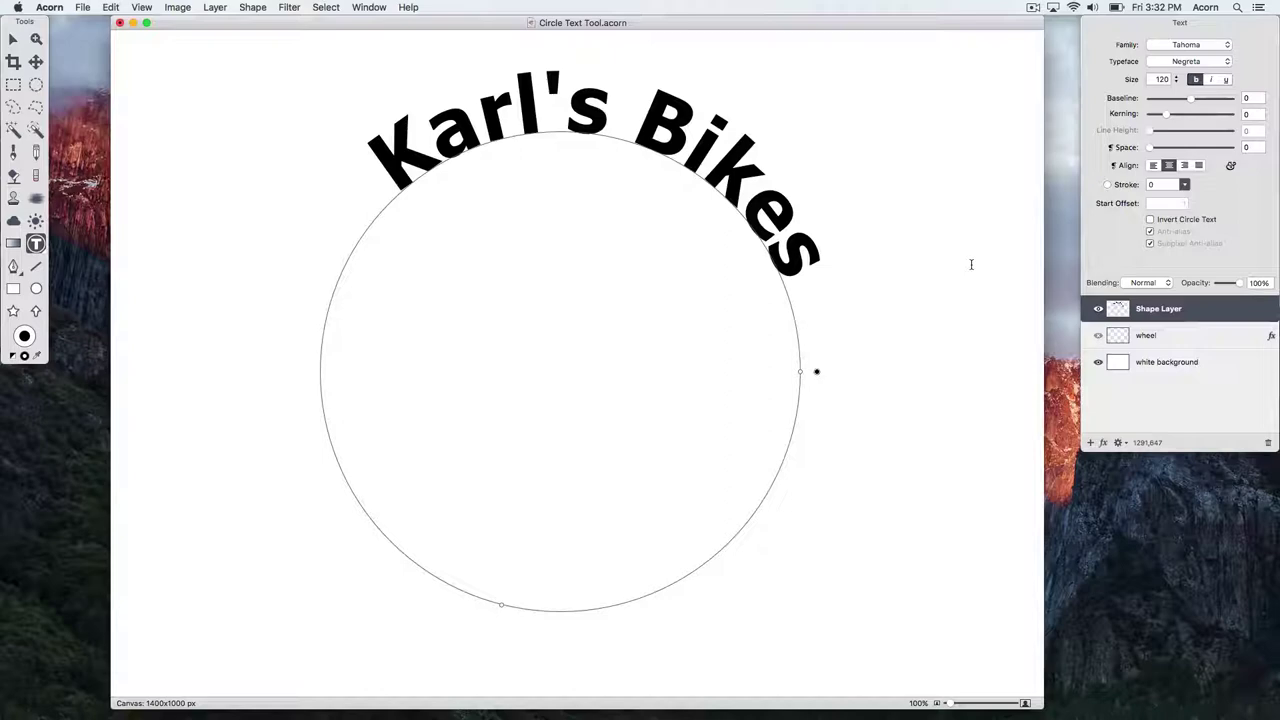
mouse_move(1166, 114)
left_mouse_down()
mouse_move(1188, 116)
mouse_move(1167, 115)
left_mouse_up()
left_click_drag(1190, 103, 1191, 103)
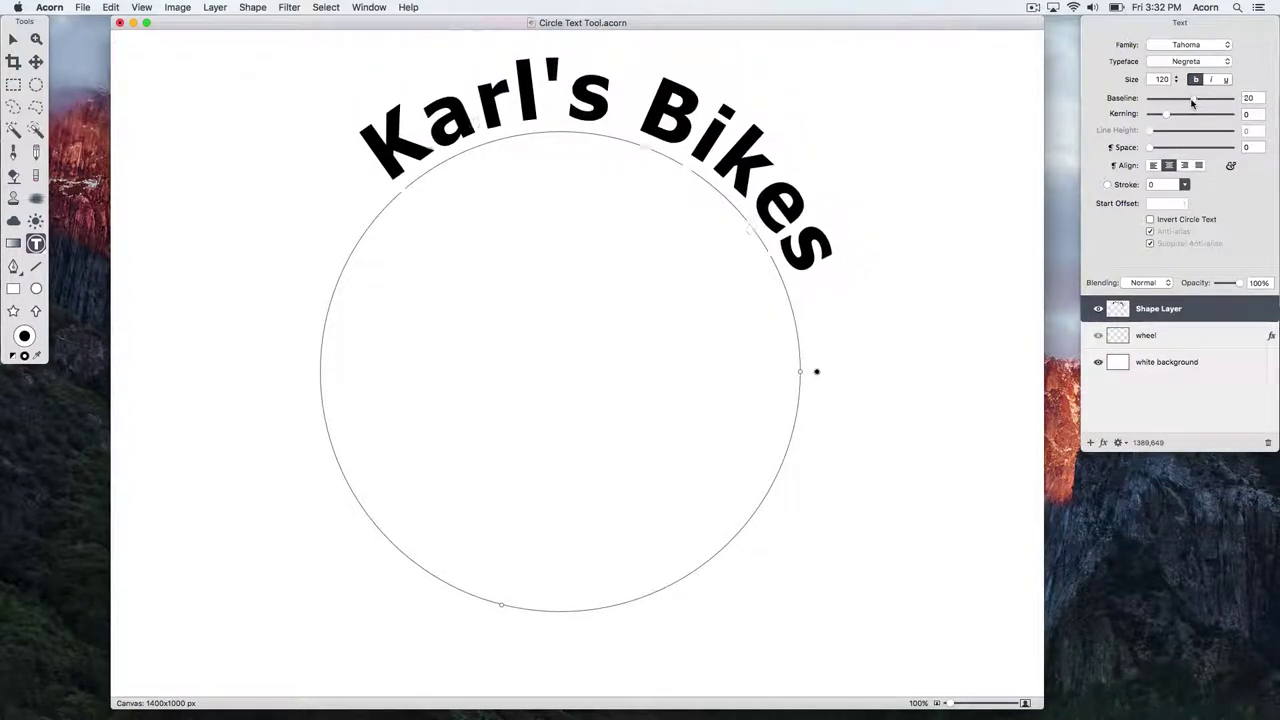
left_click(1249, 98)
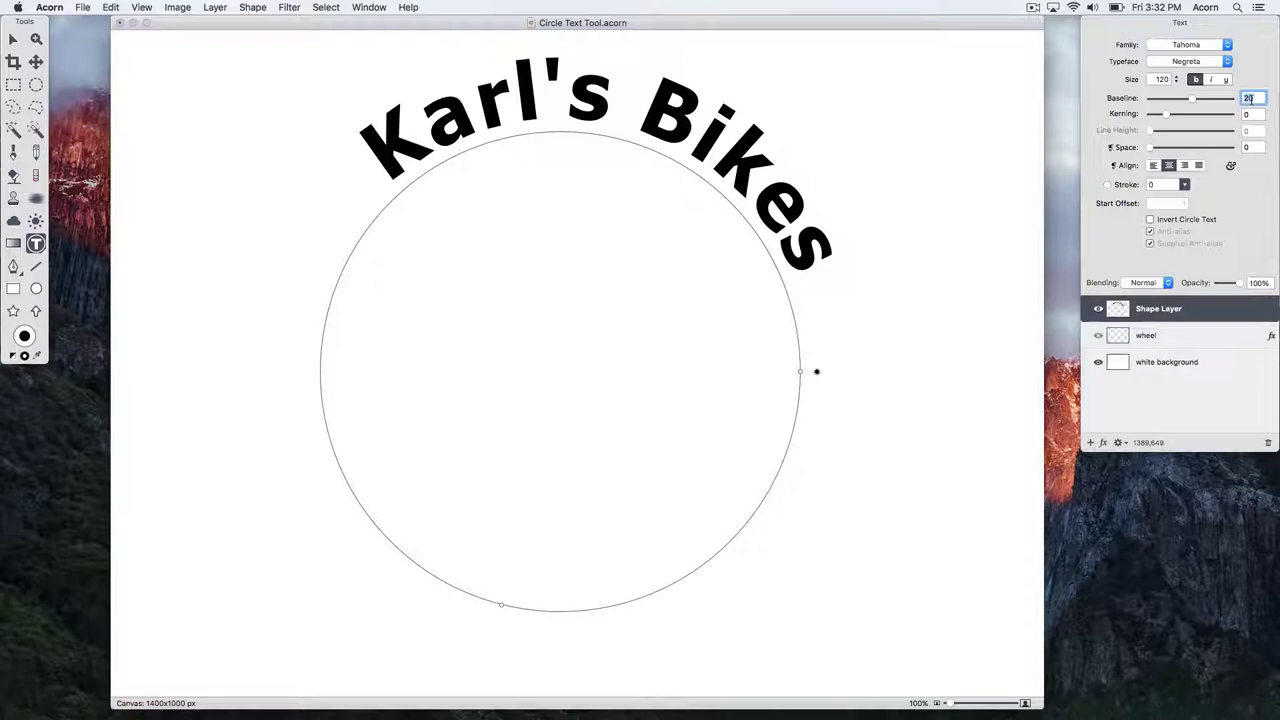
type("0")
key("Tab")
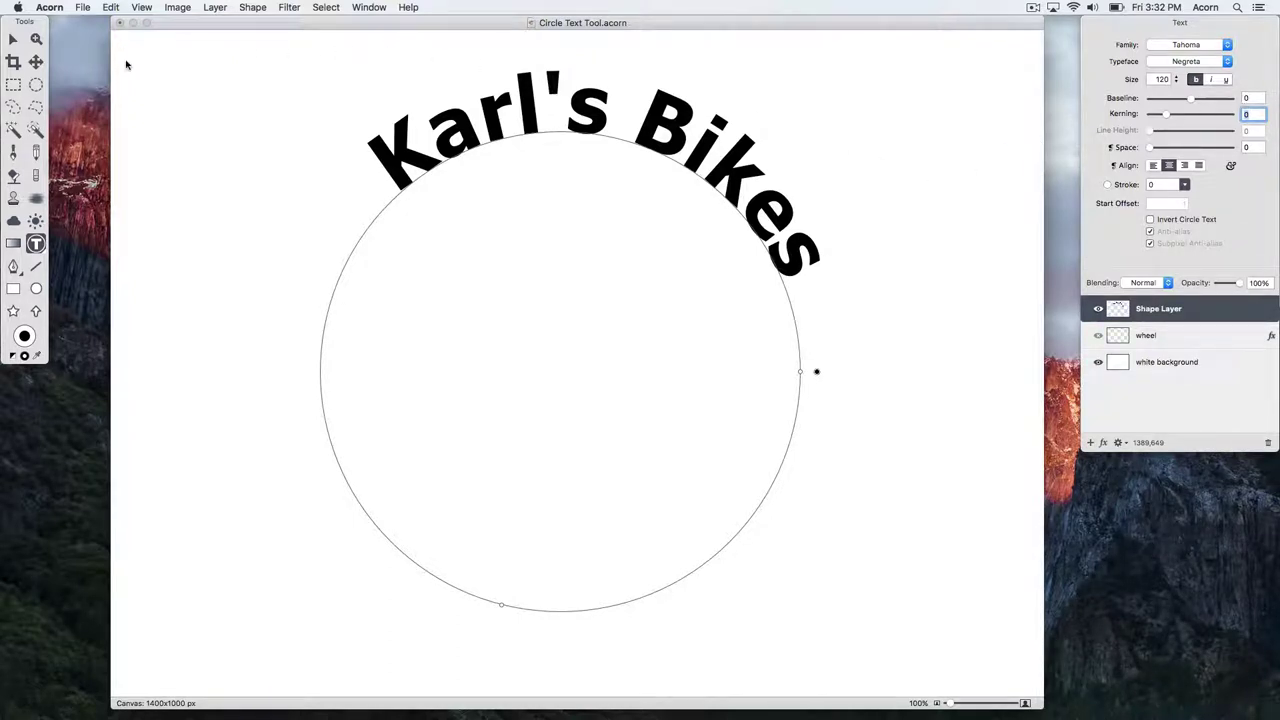
- Drag the Karl's Bikes circle text so it sits centred horizontally on the canvas
key("v")
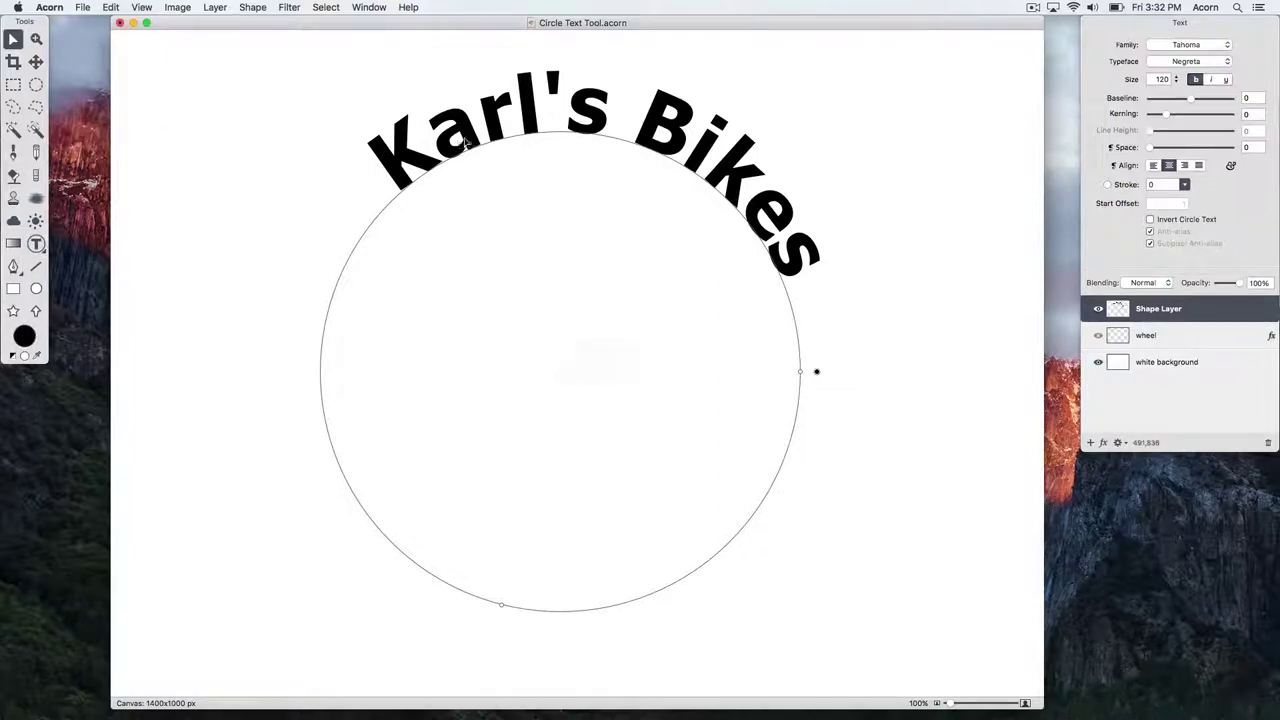
left_click_drag(460, 145, 484, 130)
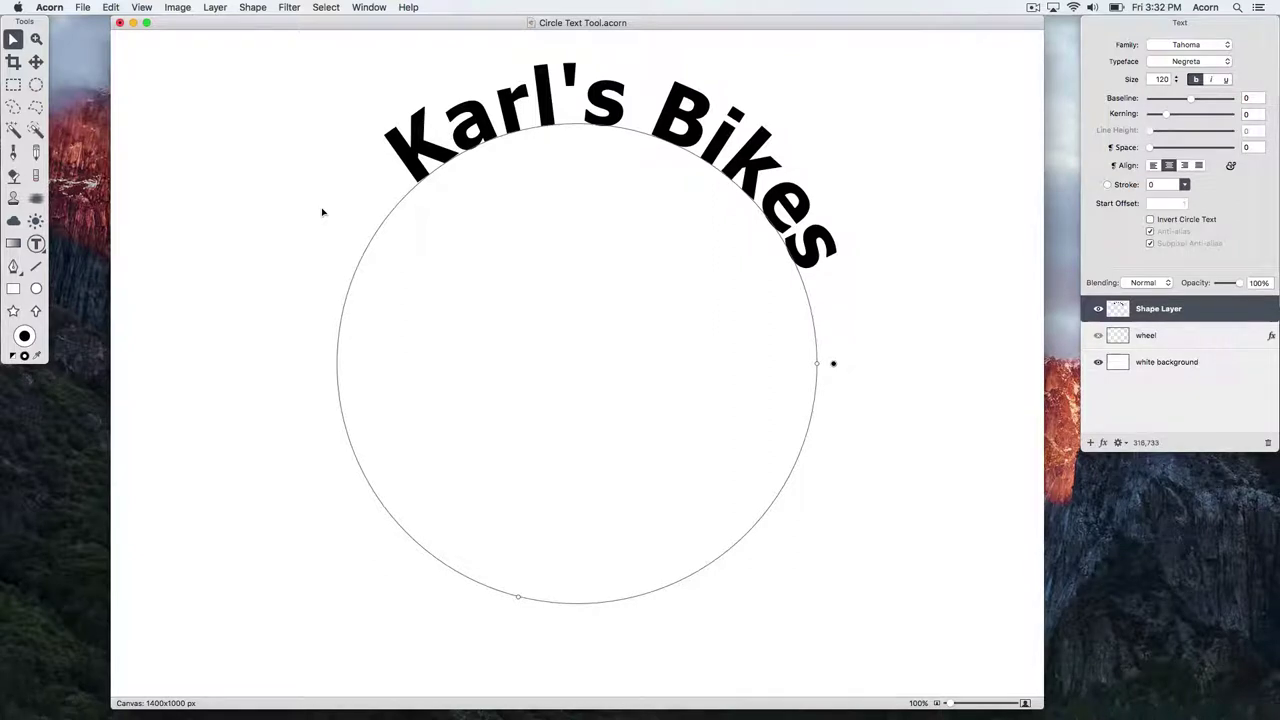
key("t")
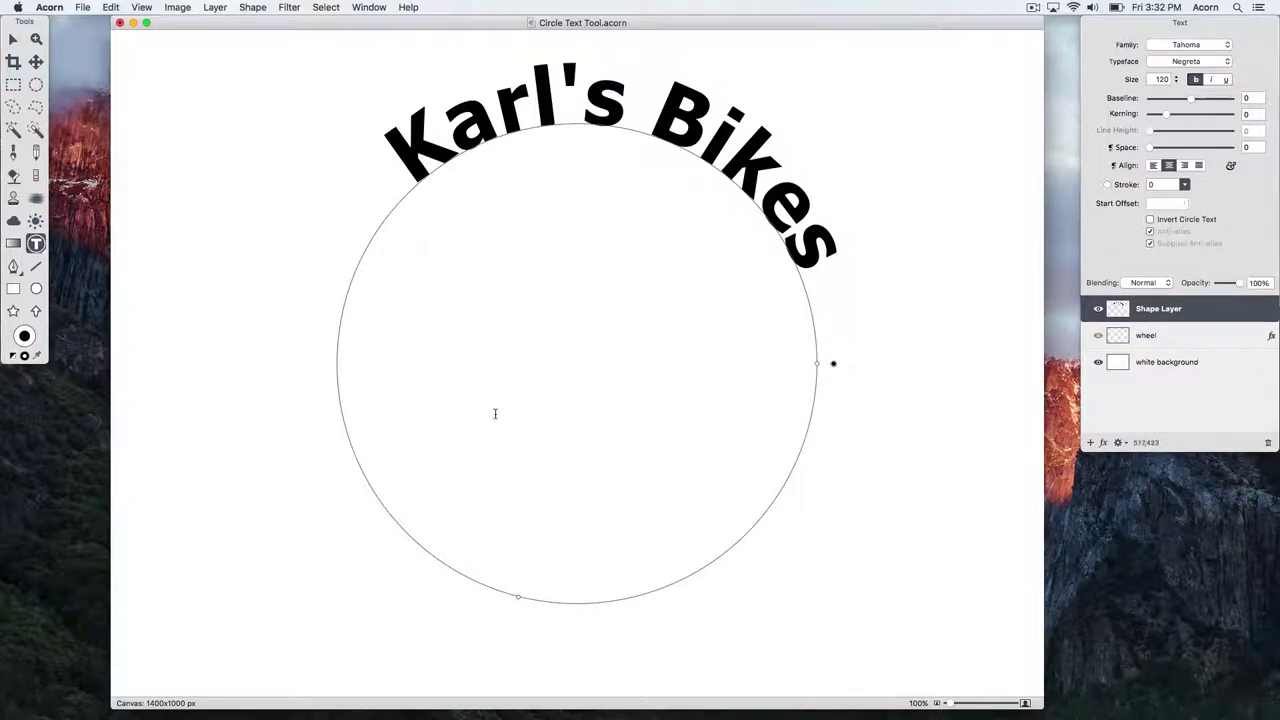
- Add 'Est. 1989' on a second, smaller text circle and set its size to 88
left_click_drag(596, 455, 505, 340)
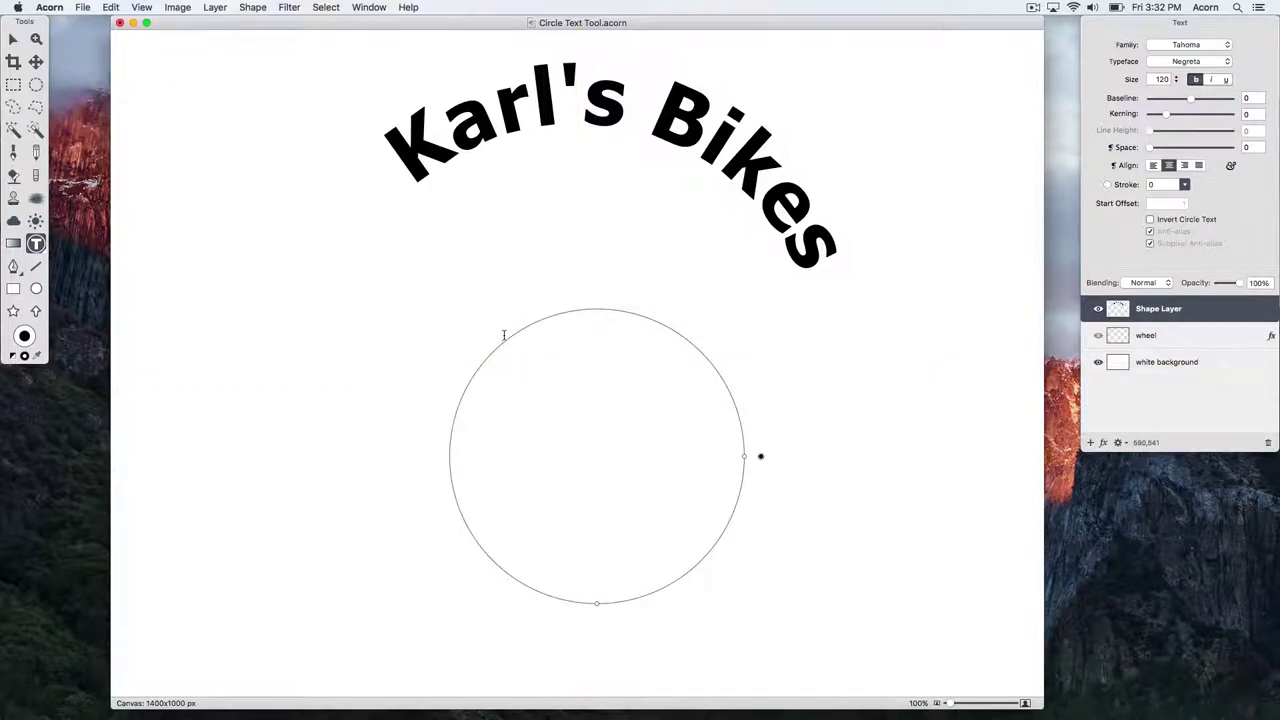
type("Est. 19")
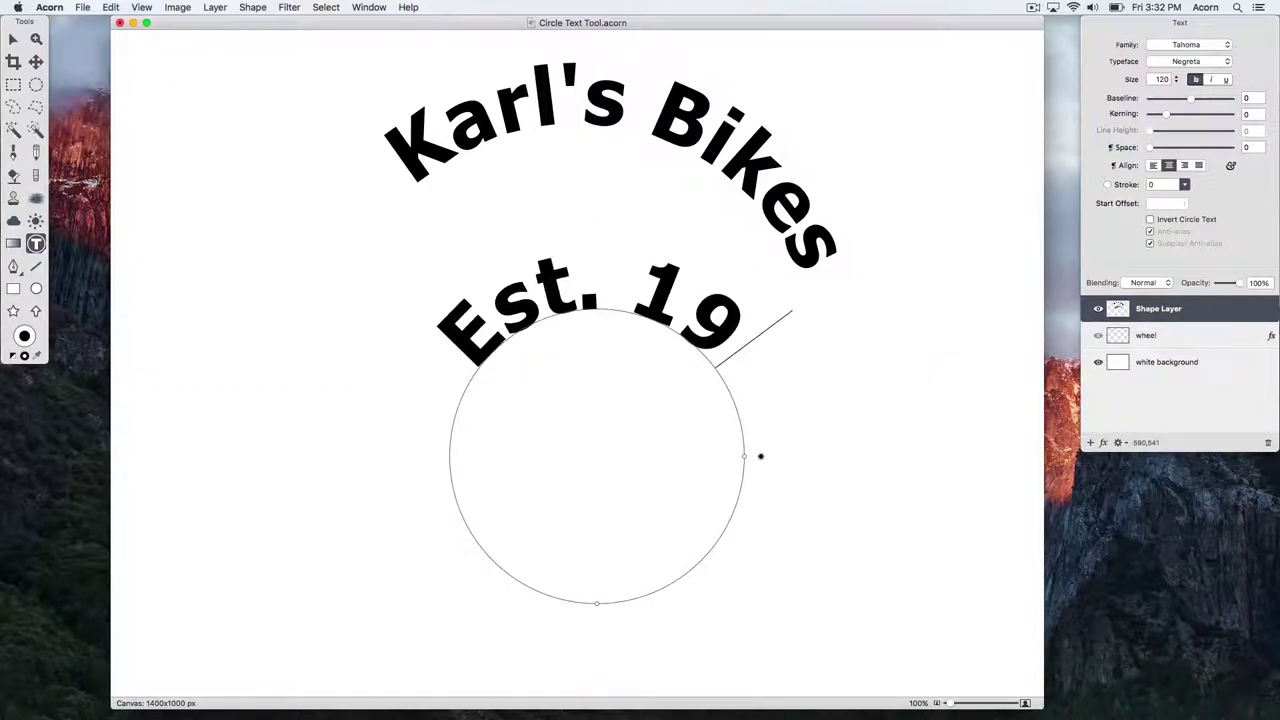
type("89")
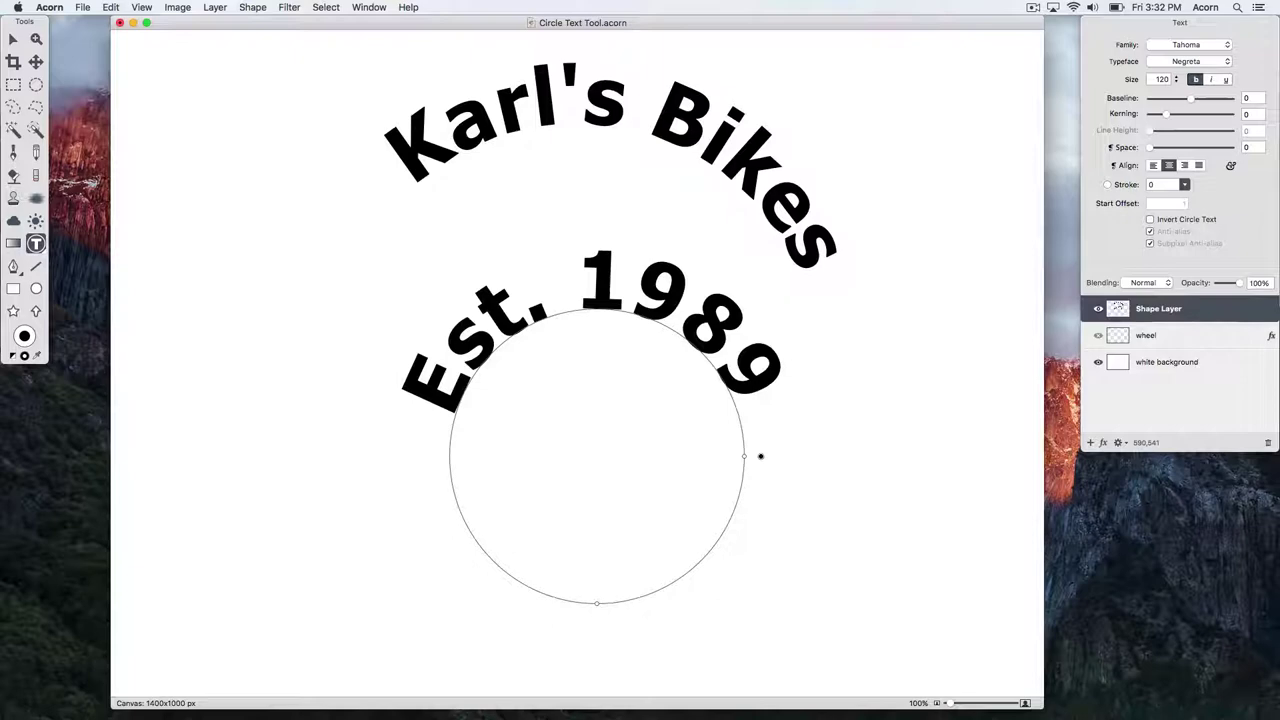
triple_click(742, 366)
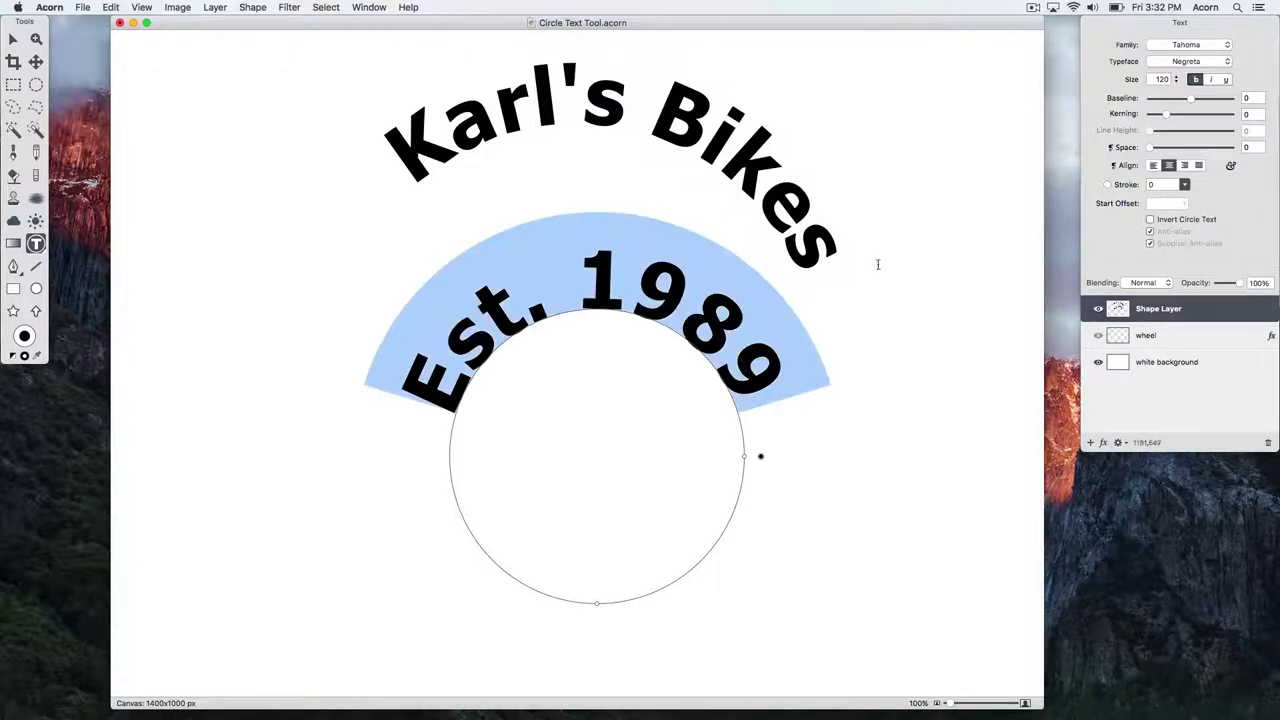
double_click(1161, 80)
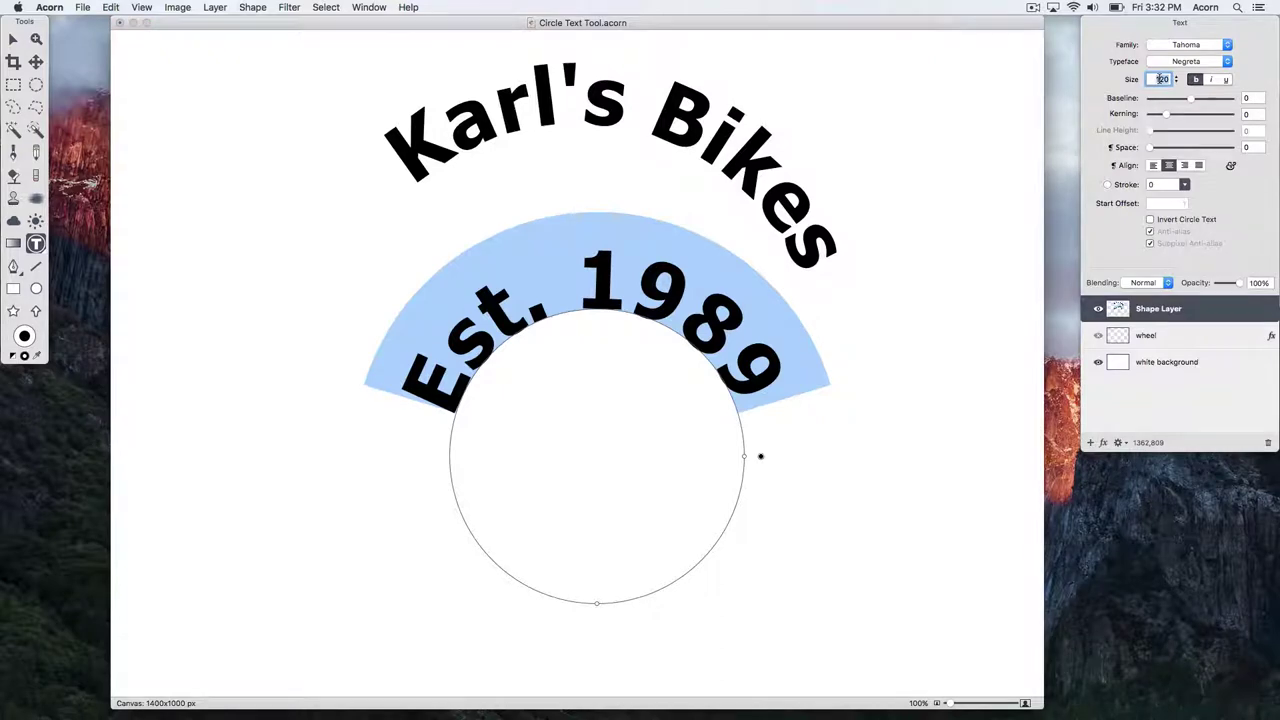
type("88")
key("Tab")
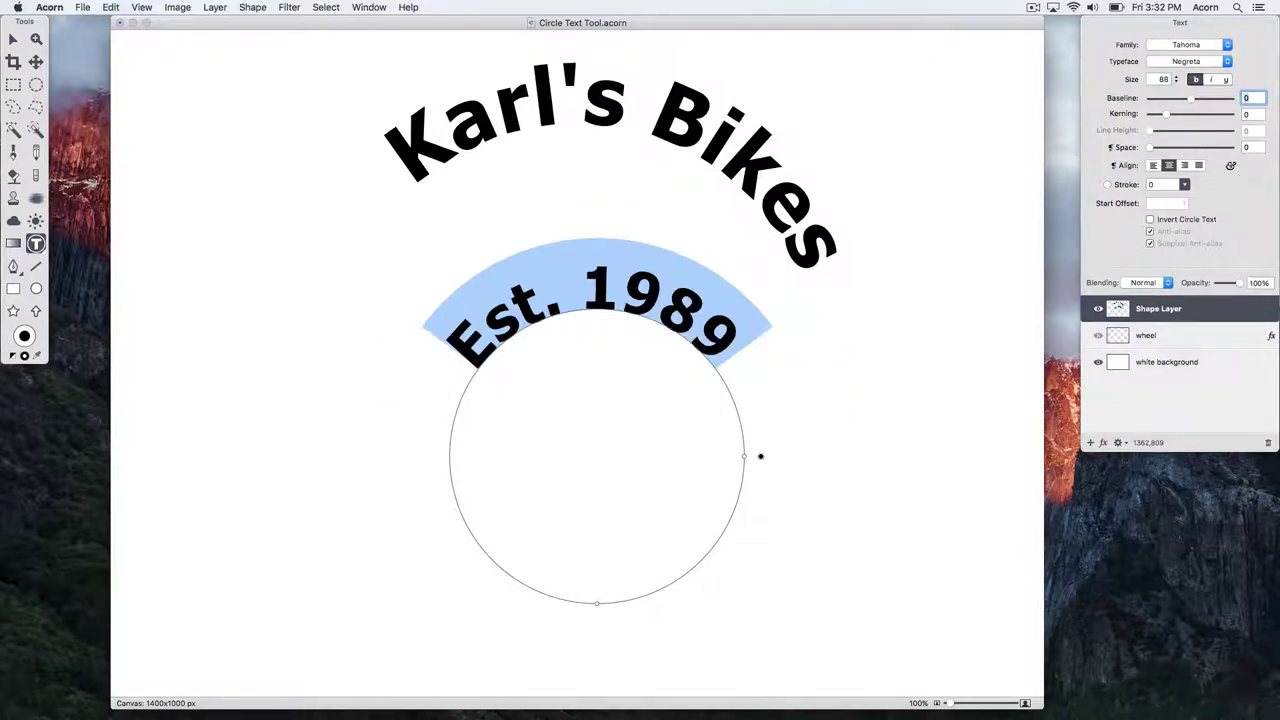
- Invert Est. 1989, rotate it to the circle's bottom, and set its kerning to 11
left_click(760, 458)
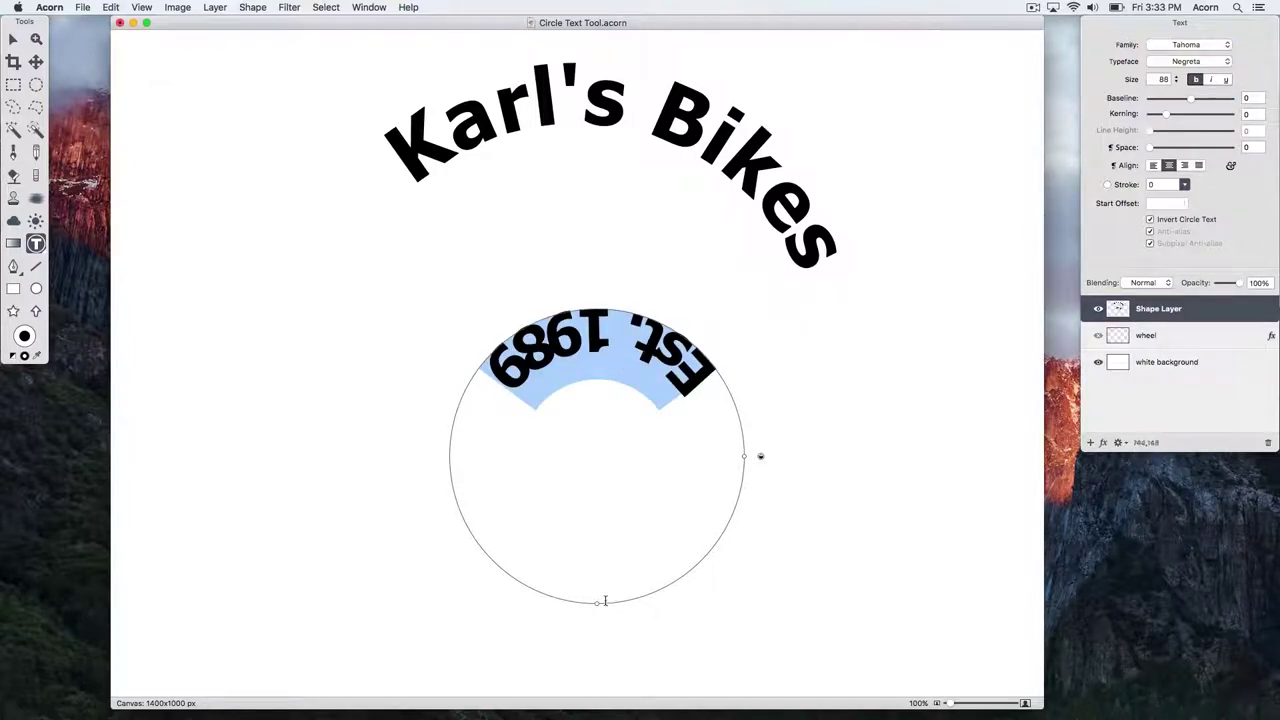
left_click_drag(597, 602, 527, 322)
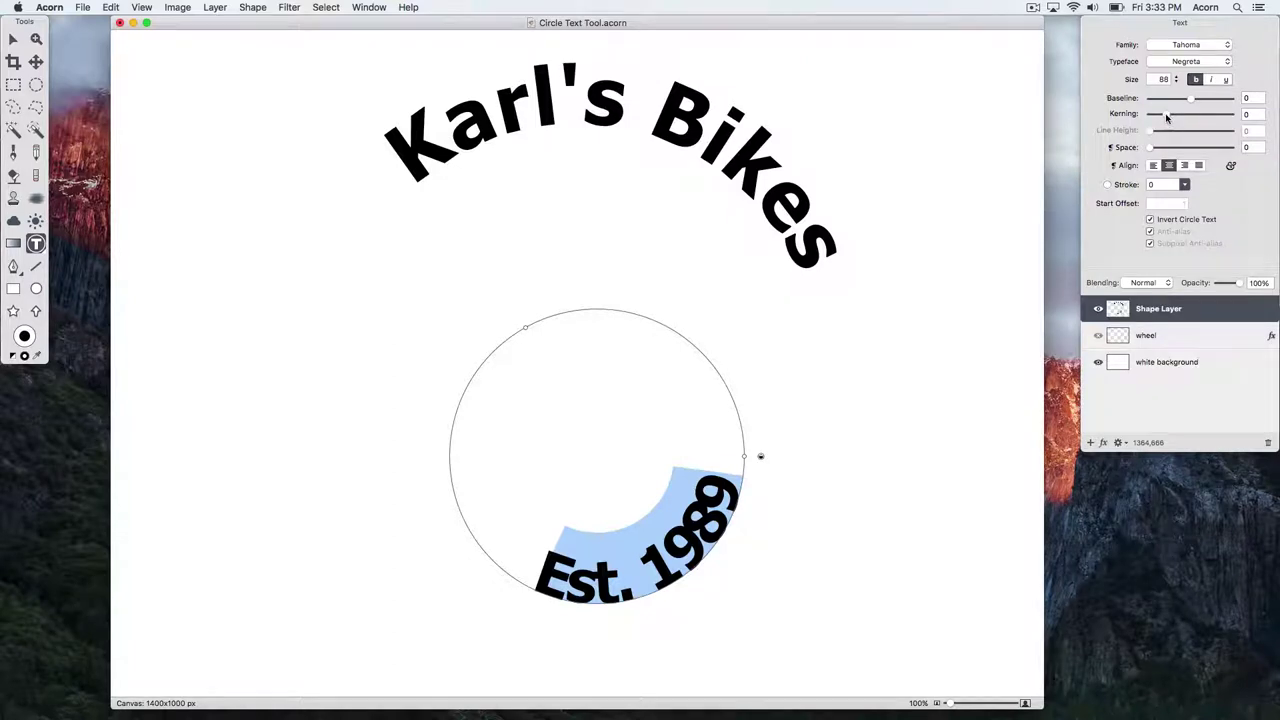
left_click_drag(1166, 117, 1168, 114)
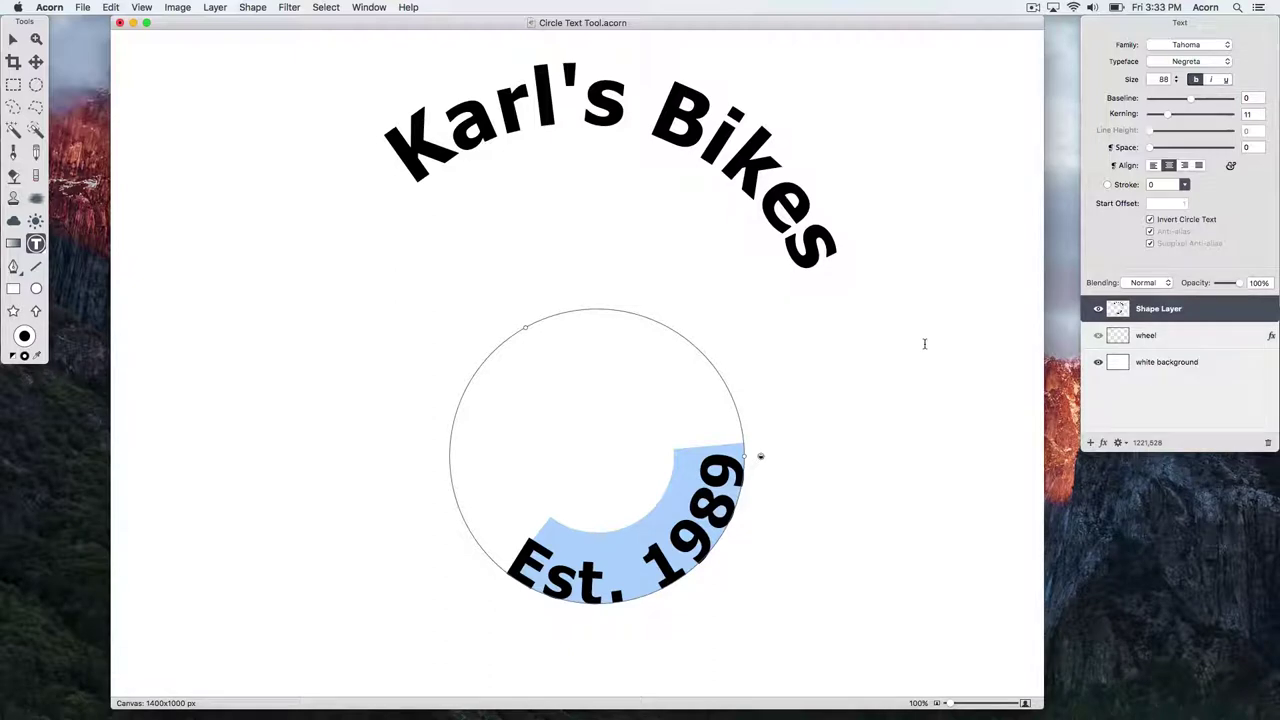
- Turn the wheel layer's visibility back on in the Layers panel
left_click(1098, 337)
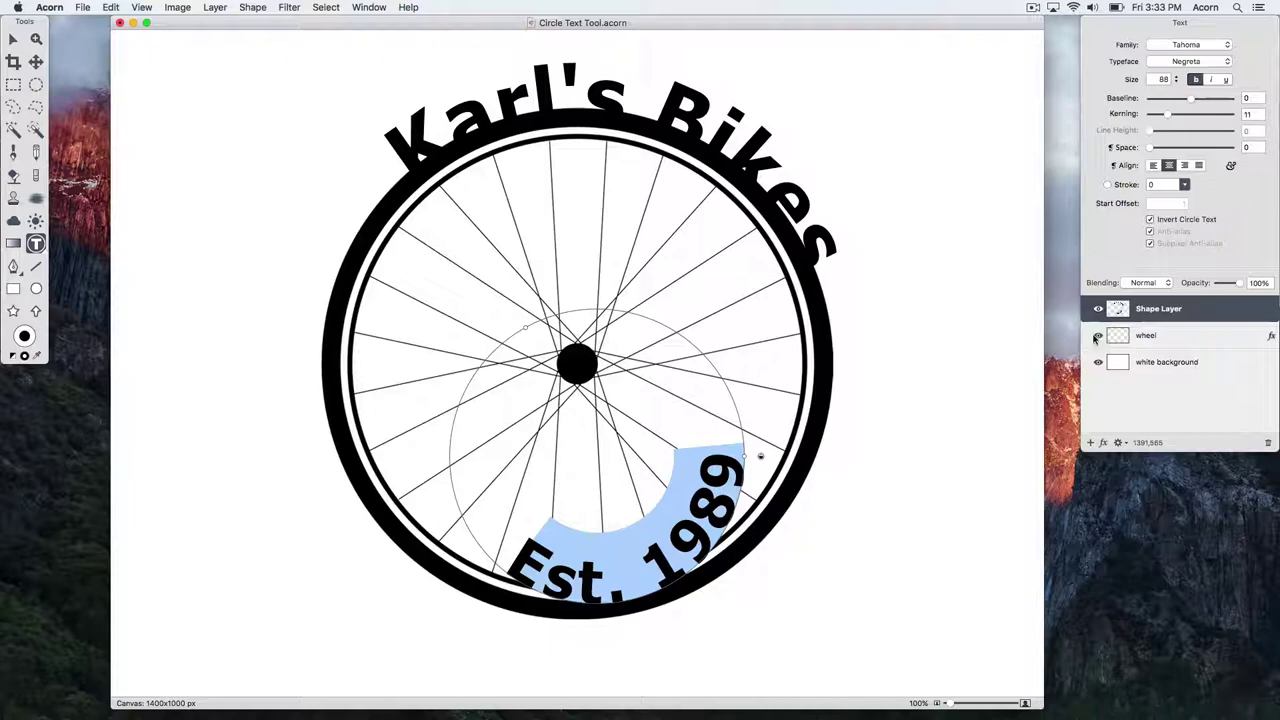
left_click(140, 8)
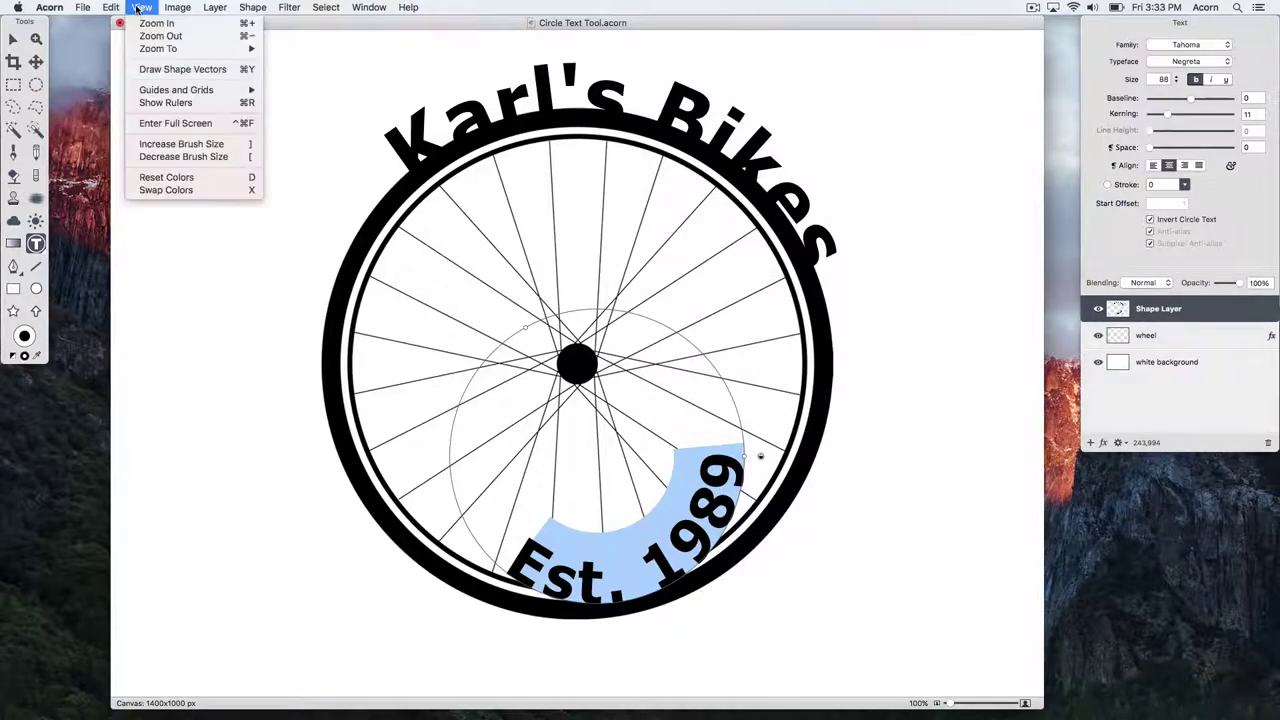
mouse_move(175, 92)
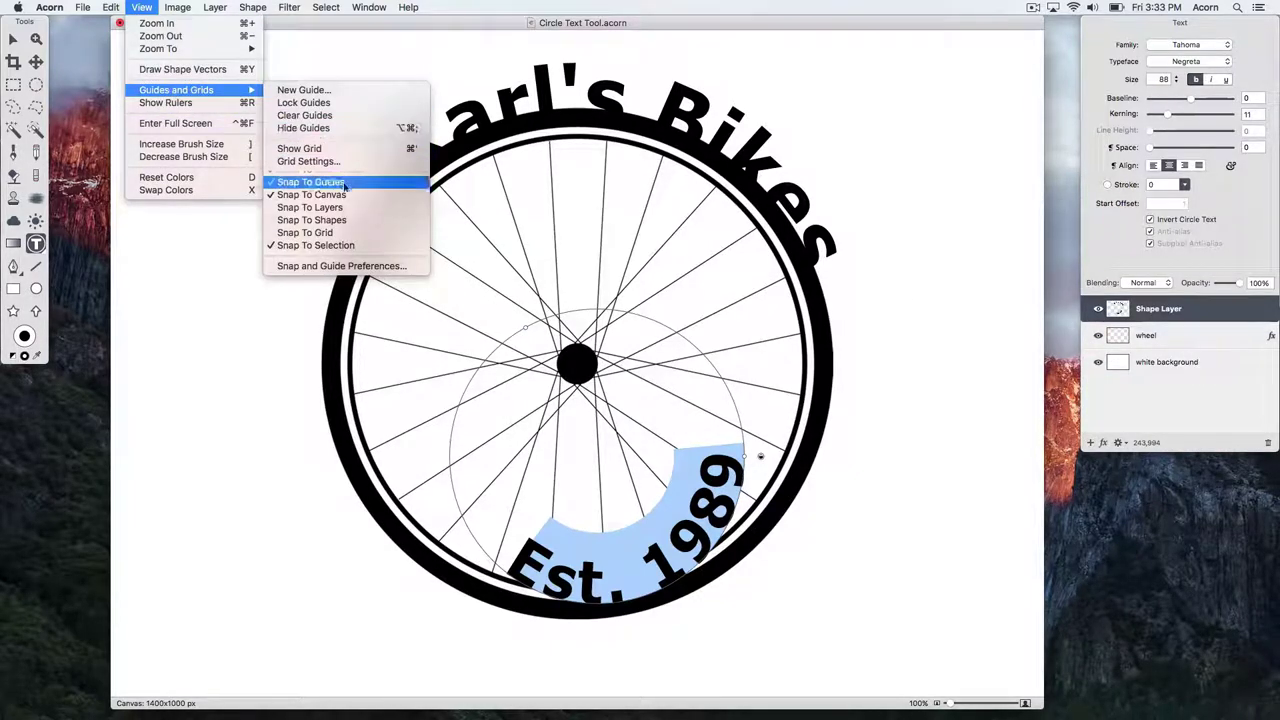
left_click(478, 210)
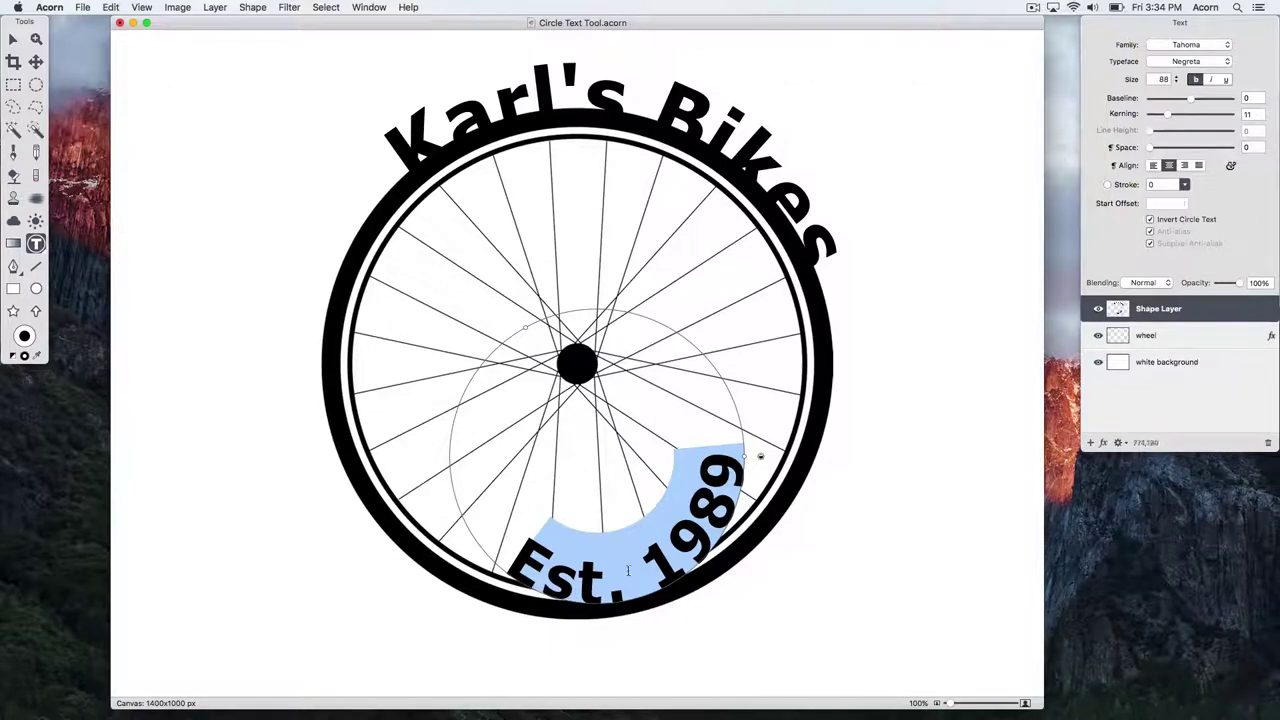
- Move the Est. 1989 text onto the wheel and enlarge its circle to radius 319
key("Escape")
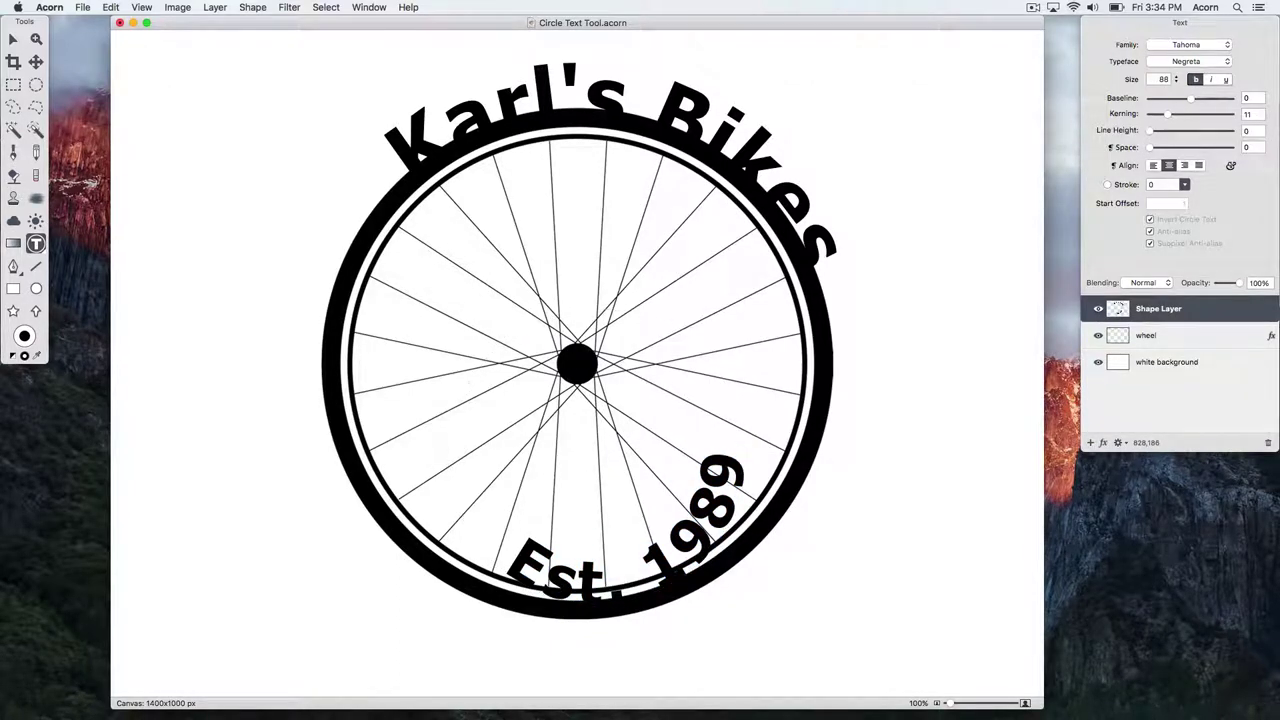
key("v")
left_click_drag(707, 486, 722, 428)
left_click_drag(738, 366, 799, 400)
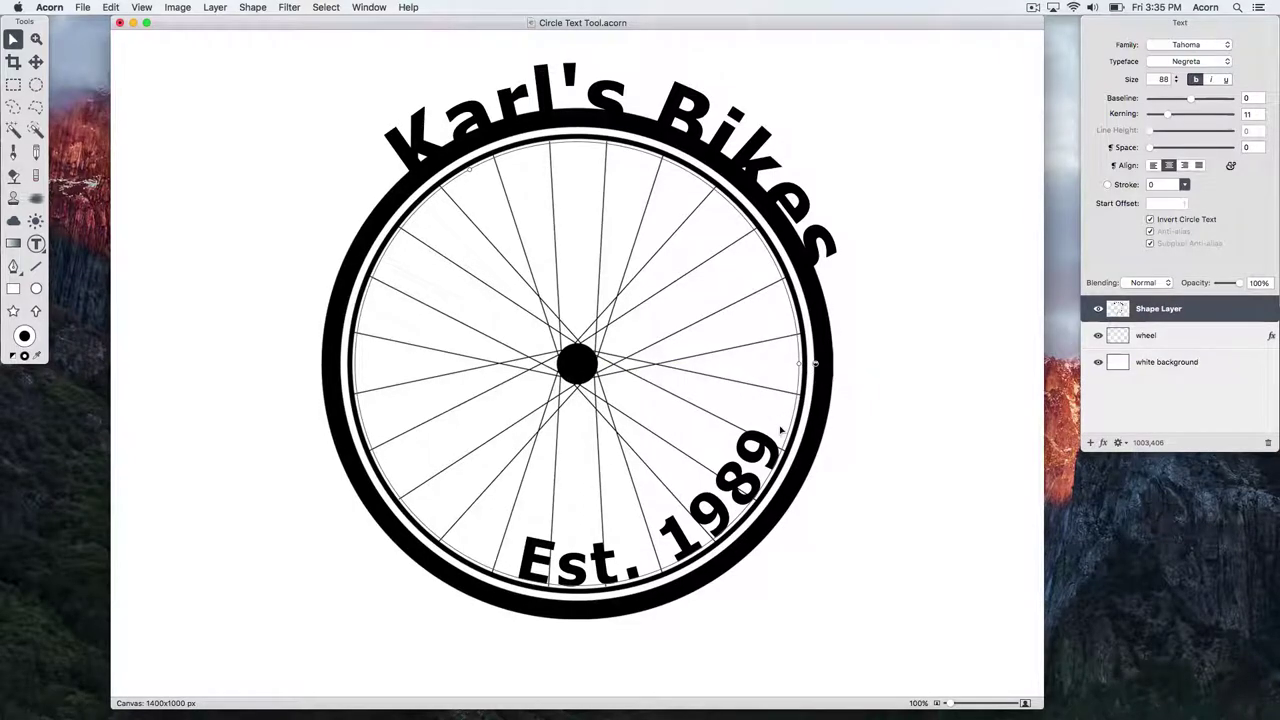
- Move Karl's Bikes onto the rim, enlarge its circle to radius 394, and rotate it counter-clockwise
mouse_move(756, 153)
left_mouse_down()
mouse_move(744, 133)
mouse_move(741, 186)
mouse_move(753, 152)
left_mouse_up()
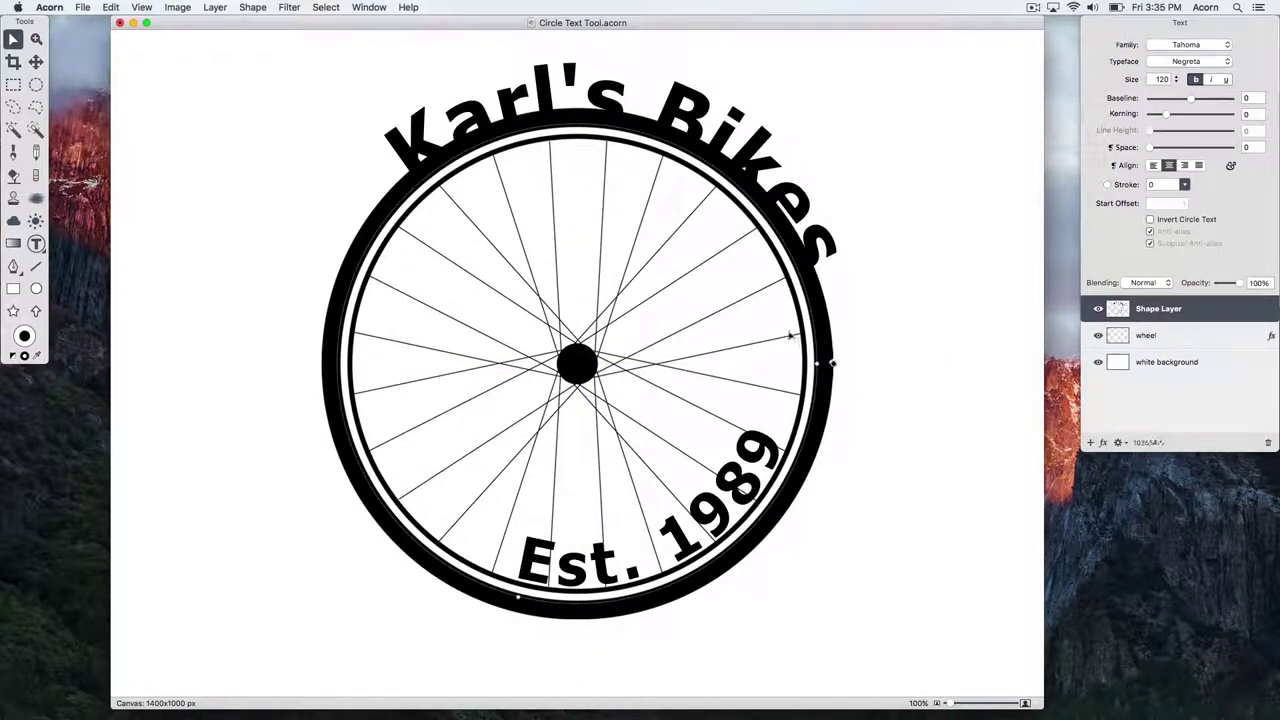
left_click_drag(818, 368, 851, 363)
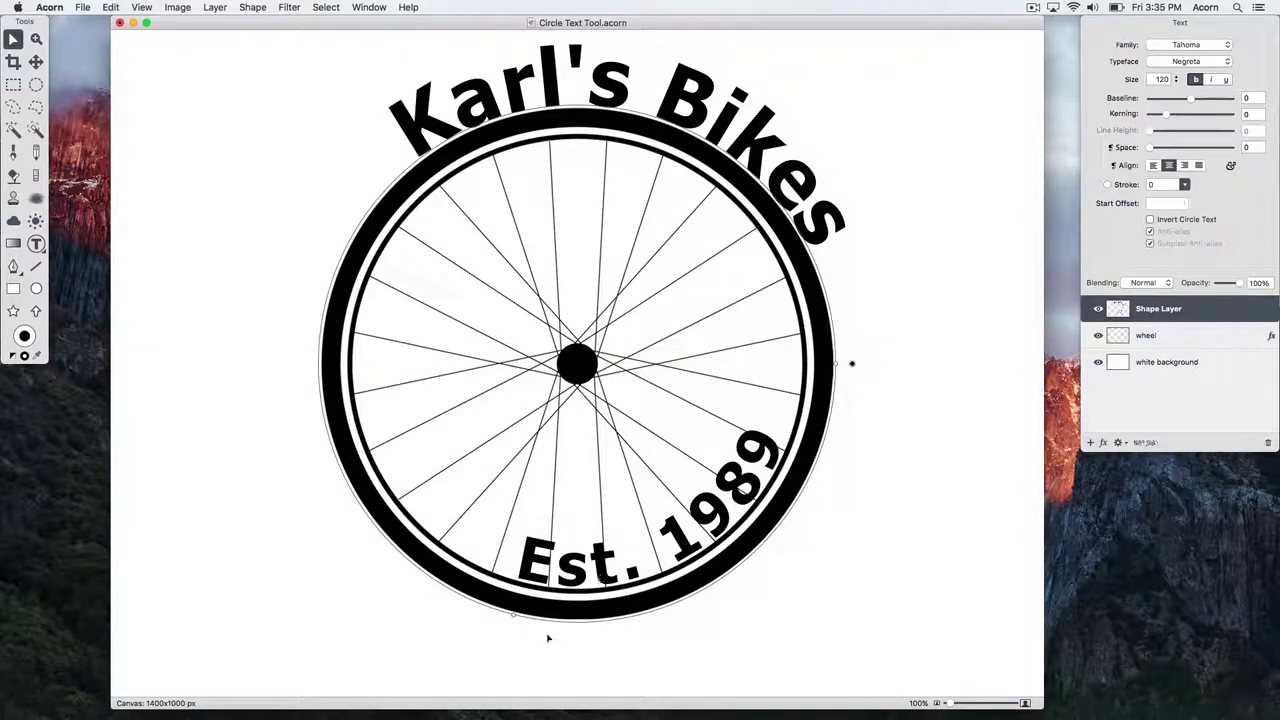
left_click_drag(514, 614, 663, 629)
left_click(820, 653)
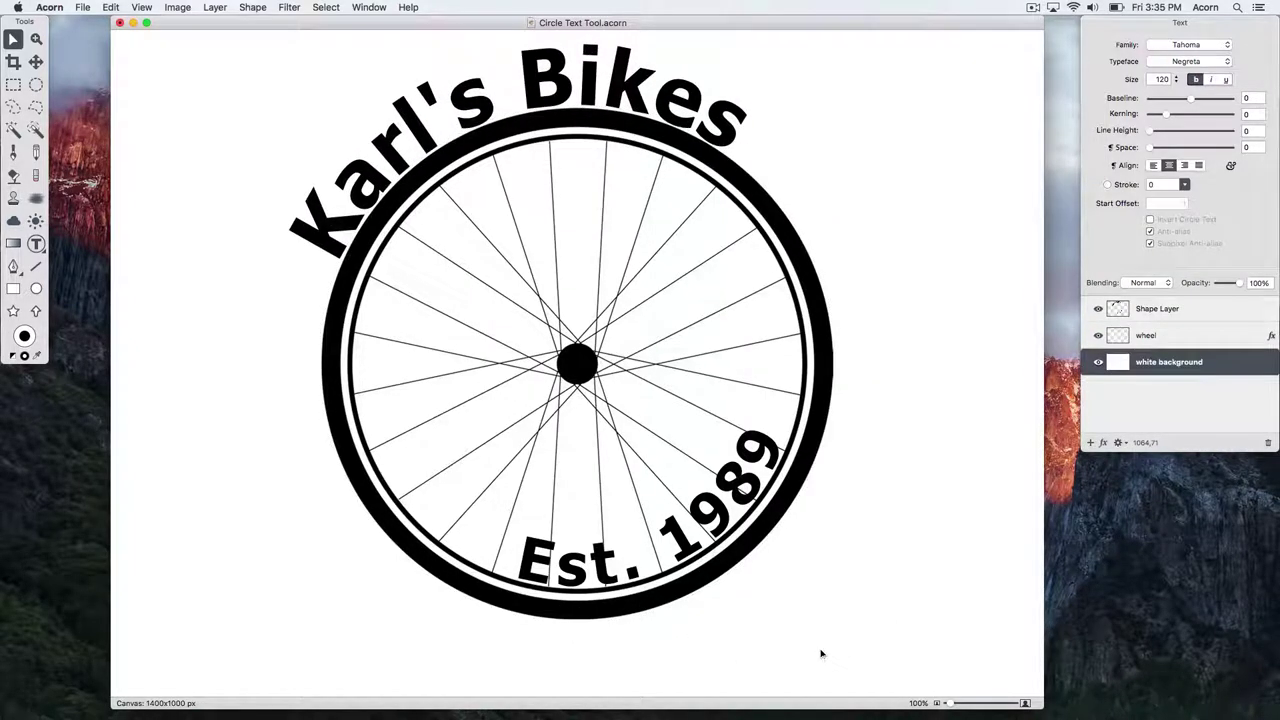